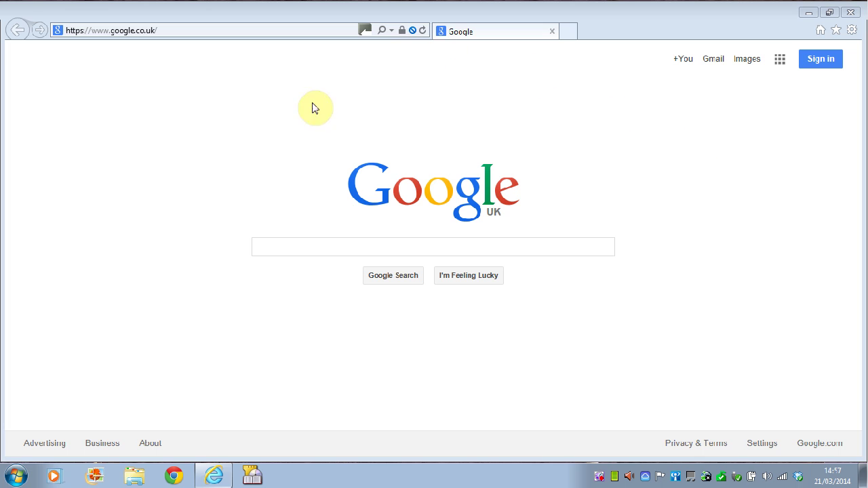
Step: In Internet Options, keep the Internet zone's privacy slider at Medium and apply it
{"action": "left_click", "coordinate": [853, 31]}
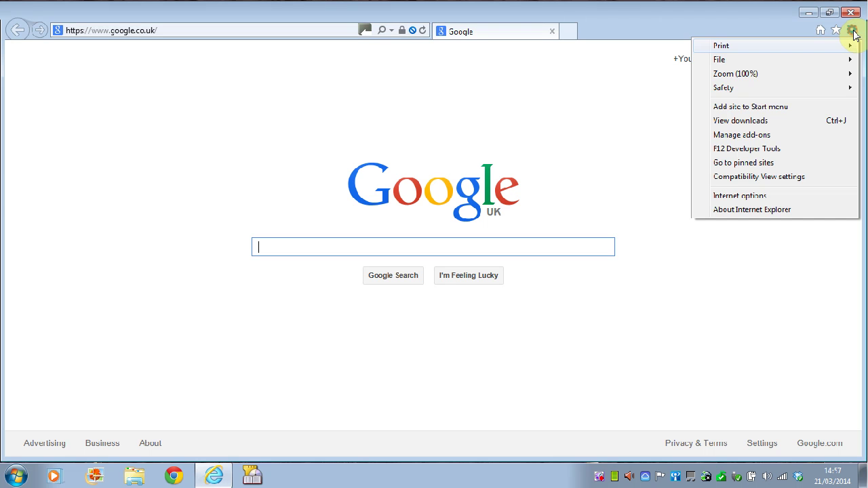
{"action": "left_click", "coordinate": [741, 196]}
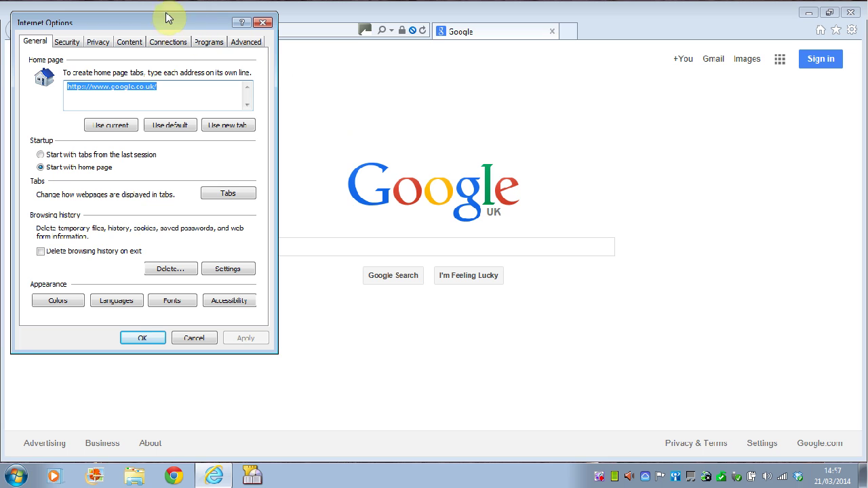
{"action": "left_click", "coordinate": [98, 48]}
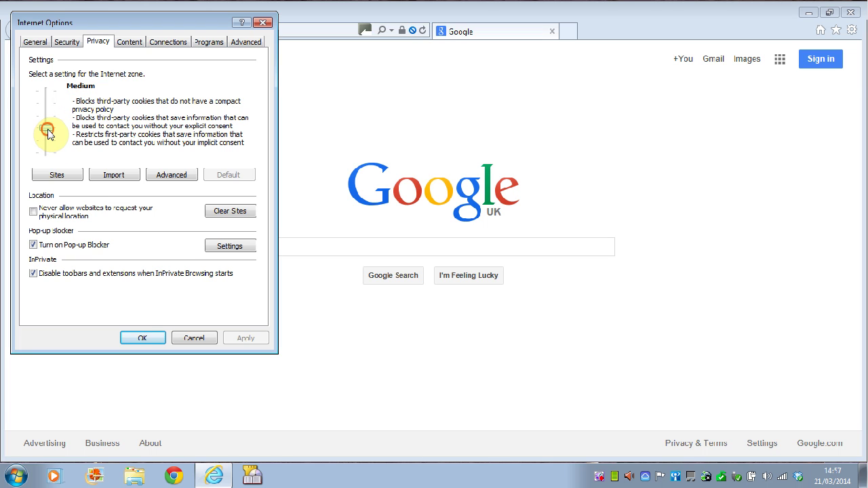
{"action": "mouse_move", "coordinate": [48, 132]}
{"action": "left_mouse_down"}
{"action": "mouse_move", "coordinate": [46, 117]}
{"action": "mouse_move", "coordinate": [46, 131]}
{"action": "left_mouse_up"}
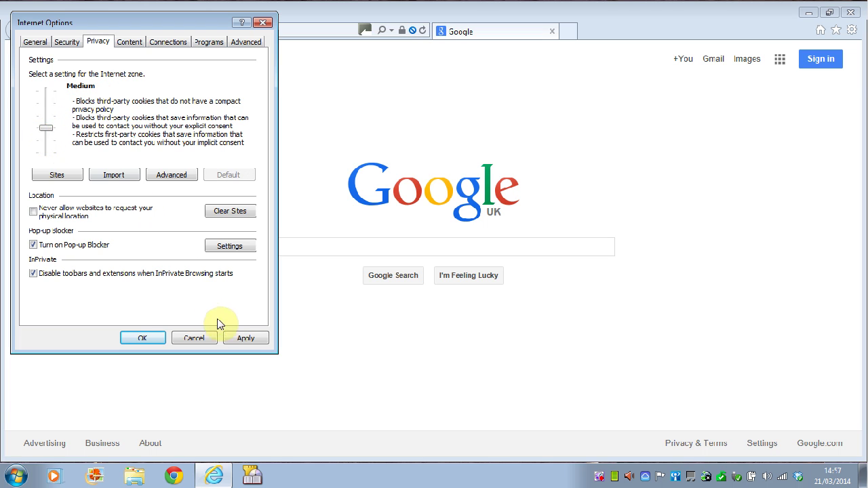
{"action": "left_click", "coordinate": [246, 338]}
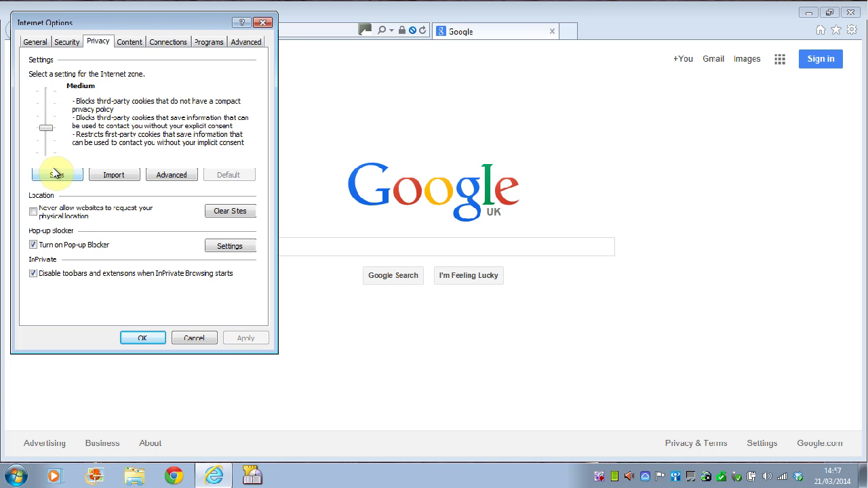
Step: Select the Local intranet security zone, accept its Sites dialog, and leave the level at Medium-low
{"action": "left_click", "coordinate": [68, 43]}
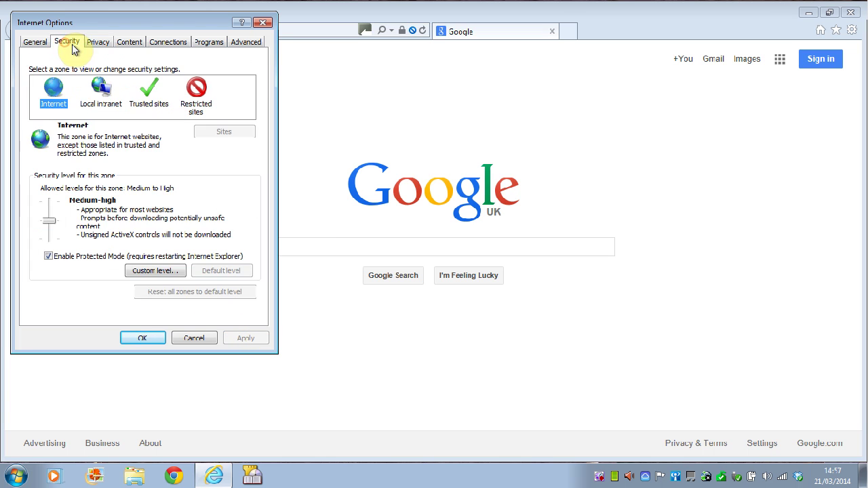
{"action": "left_click", "coordinate": [102, 96]}
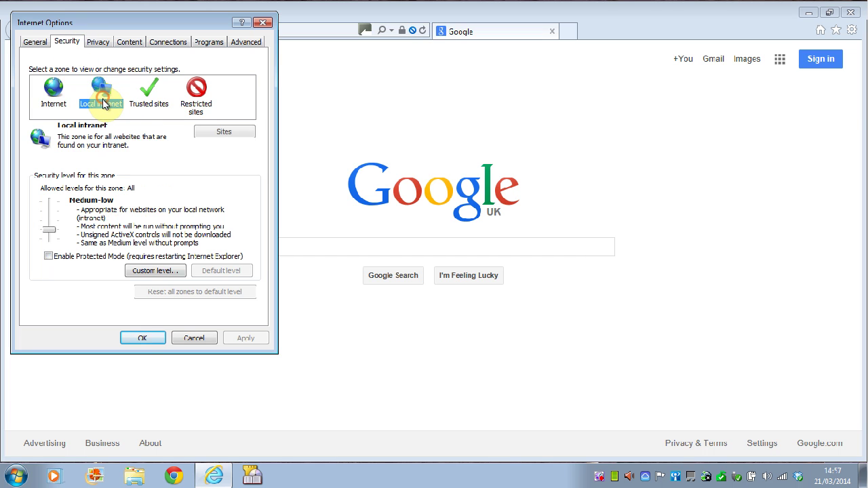
{"action": "left_click", "coordinate": [206, 138]}
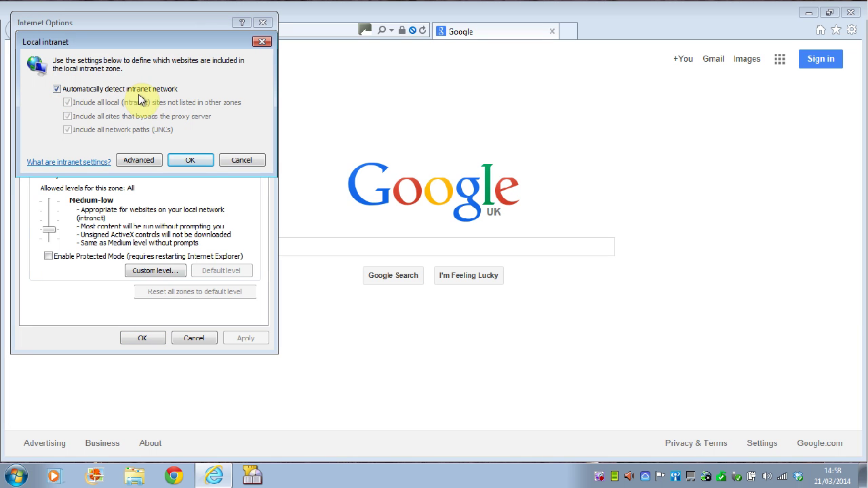
{"action": "left_click", "coordinate": [195, 160]}
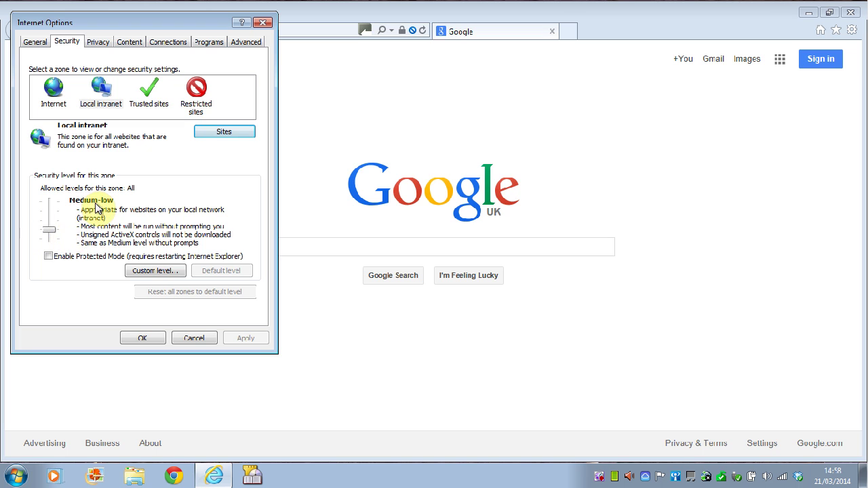
{"action": "mouse_move", "coordinate": [55, 236]}
{"action": "left_mouse_down"}
{"action": "mouse_move", "coordinate": [52, 227]}
{"action": "mouse_move", "coordinate": [56, 236]}
{"action": "left_mouse_up"}
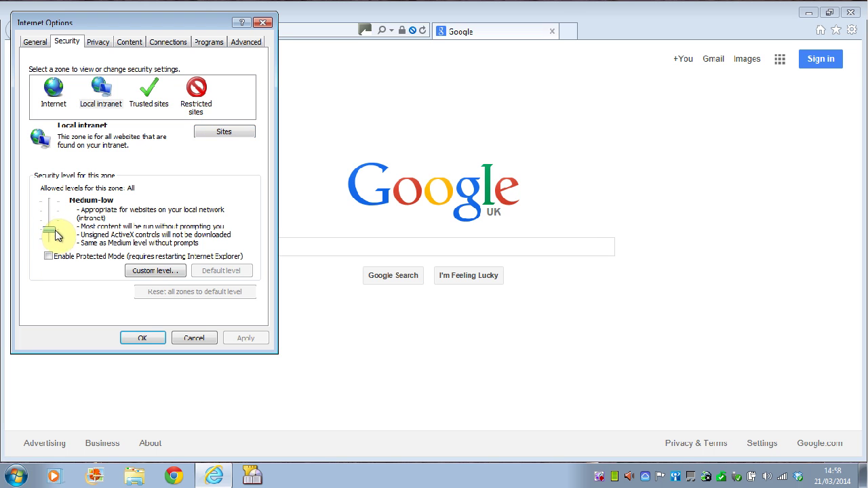
Step: Reset the Local intranet custom level to Medium-low (default), confirm, and apply
{"action": "left_click", "coordinate": [151, 271]}
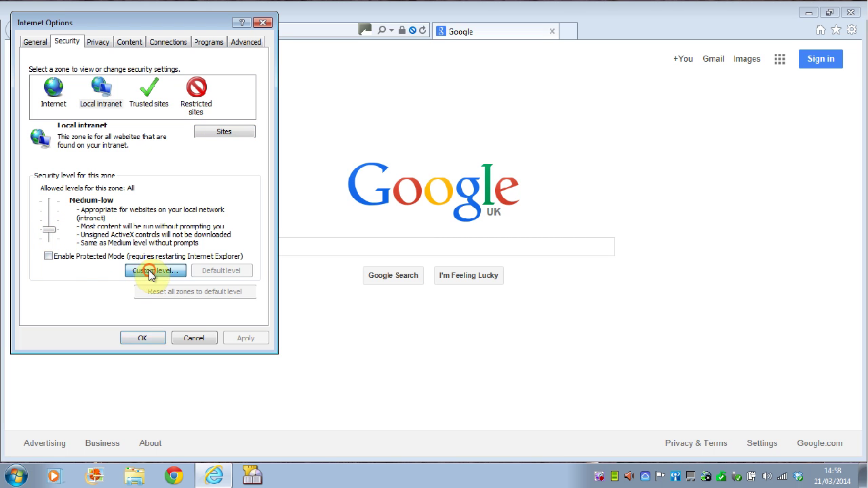
{"action": "left_click", "coordinate": [174, 278]}
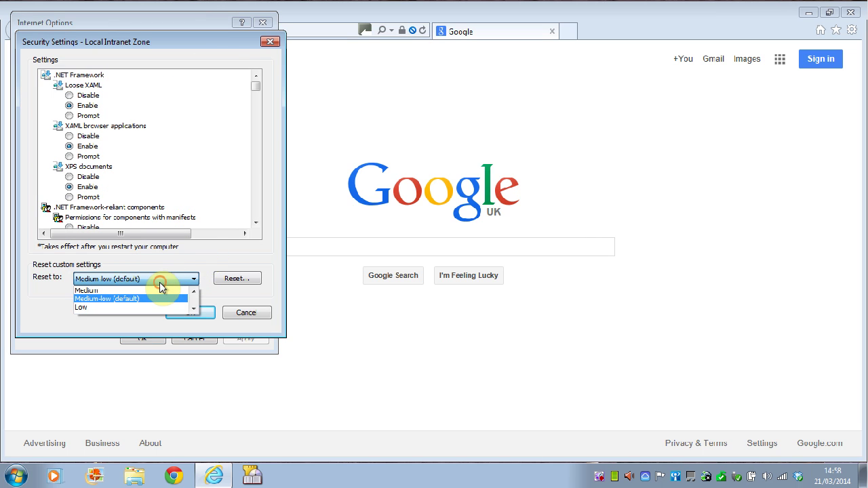
{"action": "left_click", "coordinate": [132, 296]}
{"action": "left_click", "coordinate": [223, 279]}
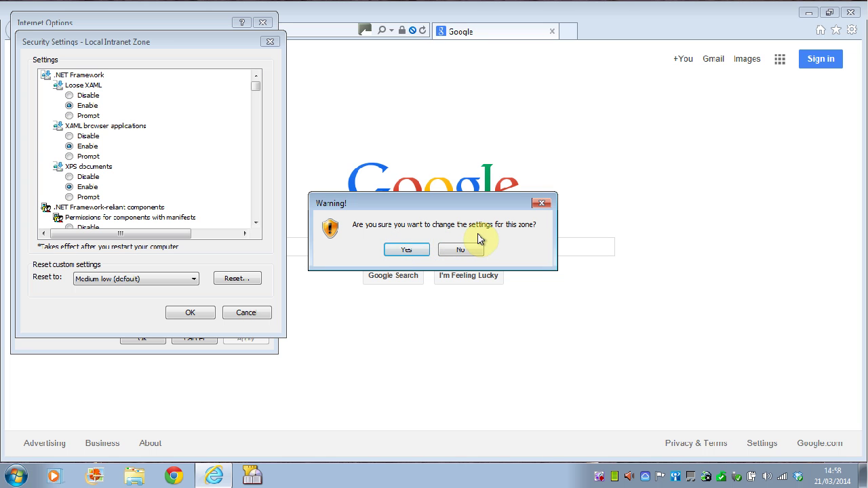
{"action": "left_click", "coordinate": [404, 251]}
{"action": "left_click", "coordinate": [257, 309]}
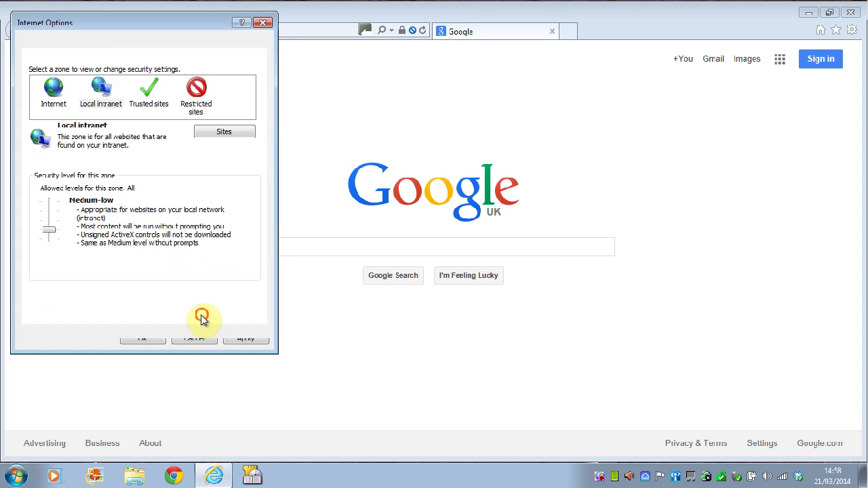
{"action": "left_click", "coordinate": [242, 337]}
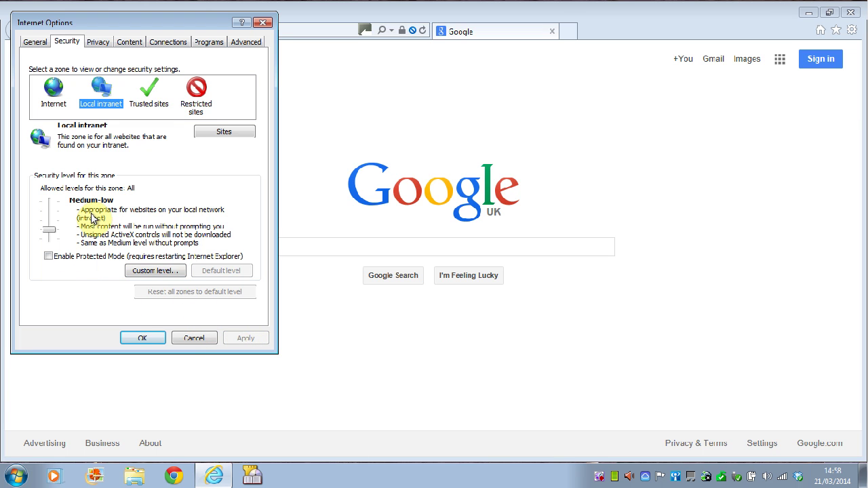
{"action": "left_click", "coordinate": [152, 105]}
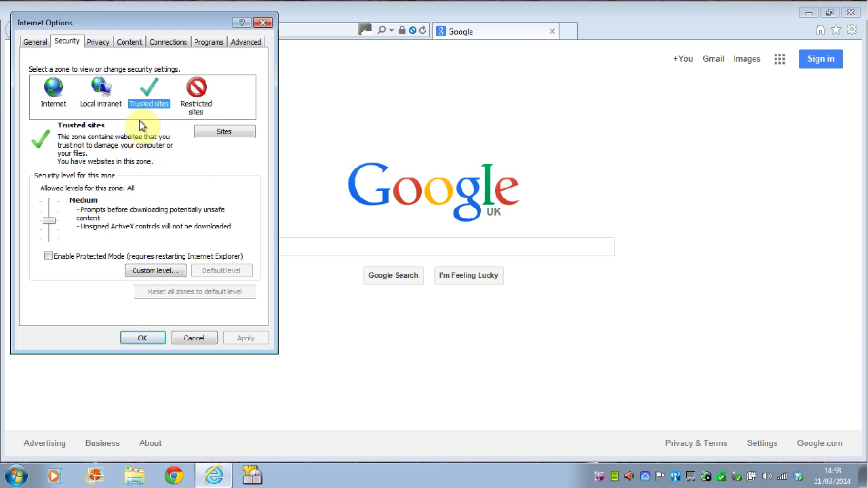
{"action": "left_click", "coordinate": [217, 132]}
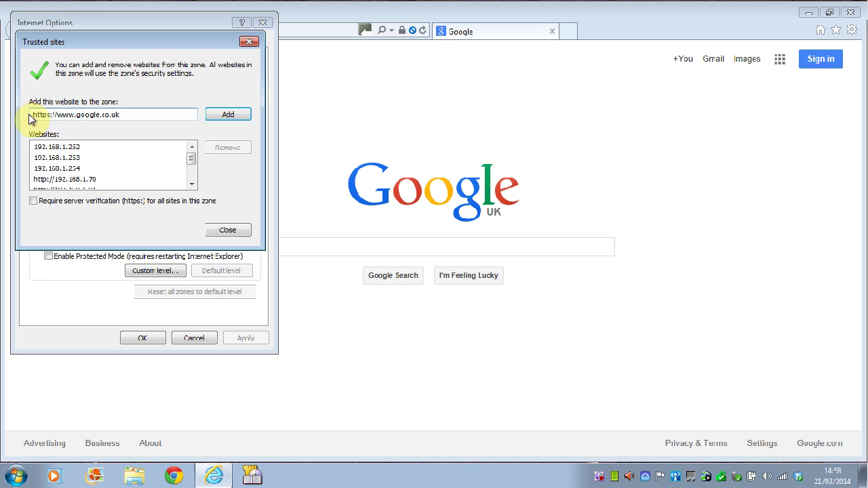
{"action": "left_click_drag", "start_coordinate": [35, 114], "coordinate": [129, 116]}
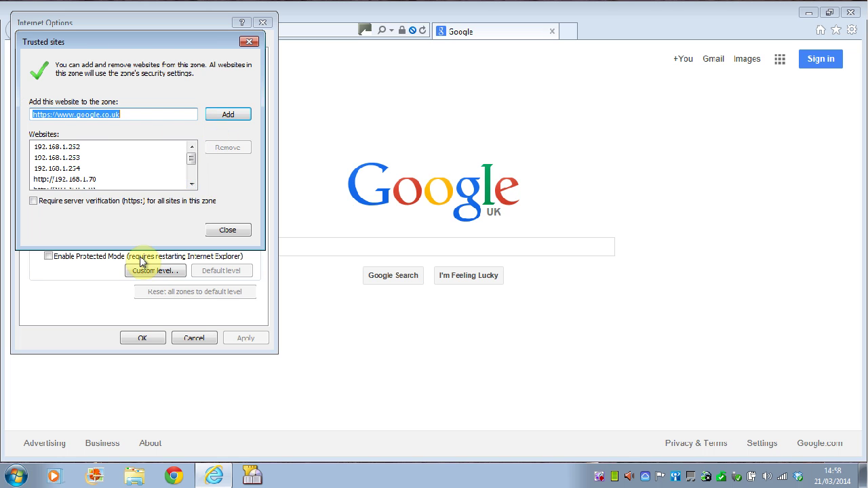
{"action": "type", "text": "192"}
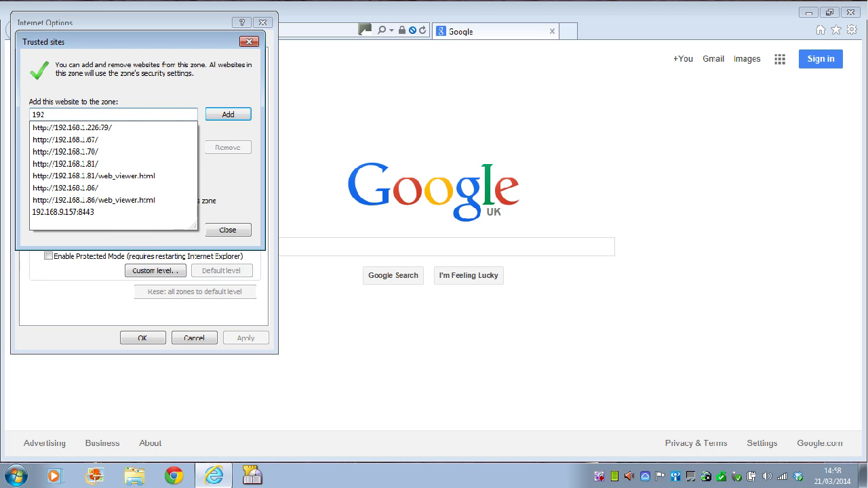
{"action": "type", "text": ".168.1.86"}
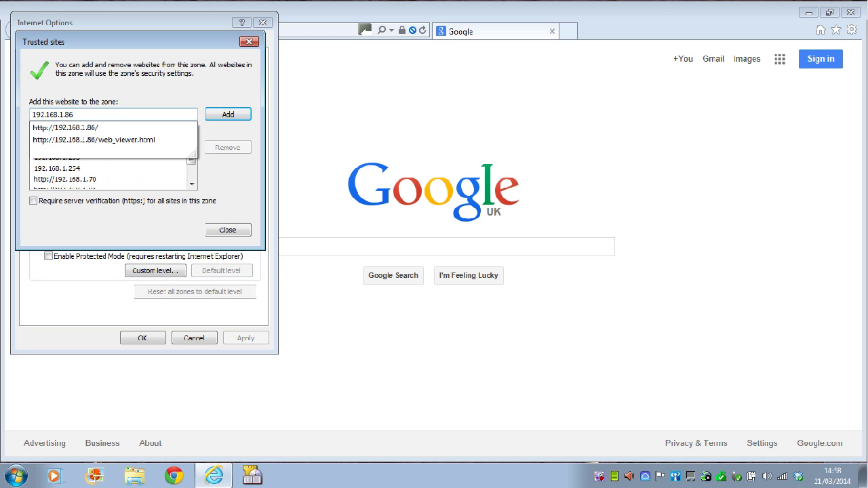
{"action": "left_click", "coordinate": [75, 129]}
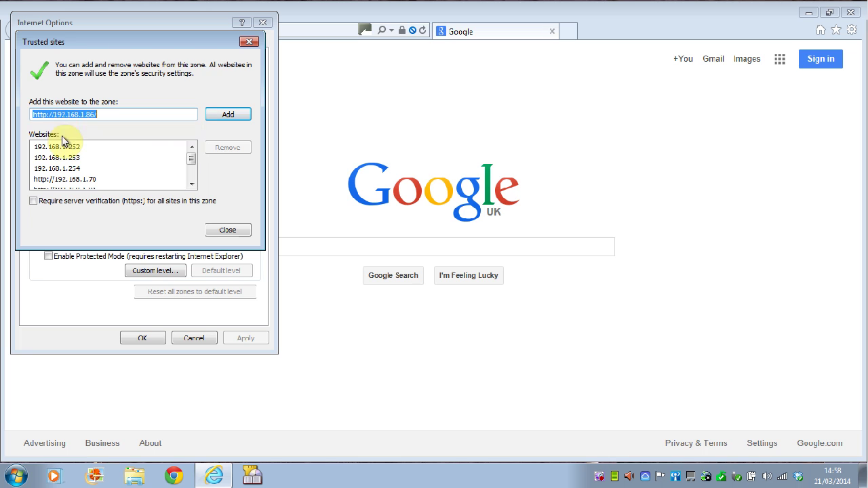
{"action": "left_click", "coordinate": [33, 202]}
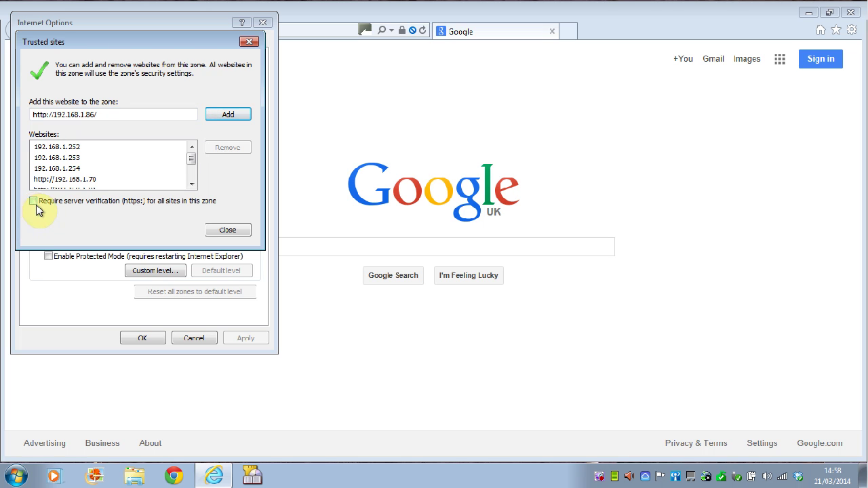
{"action": "left_click", "coordinate": [228, 114]}
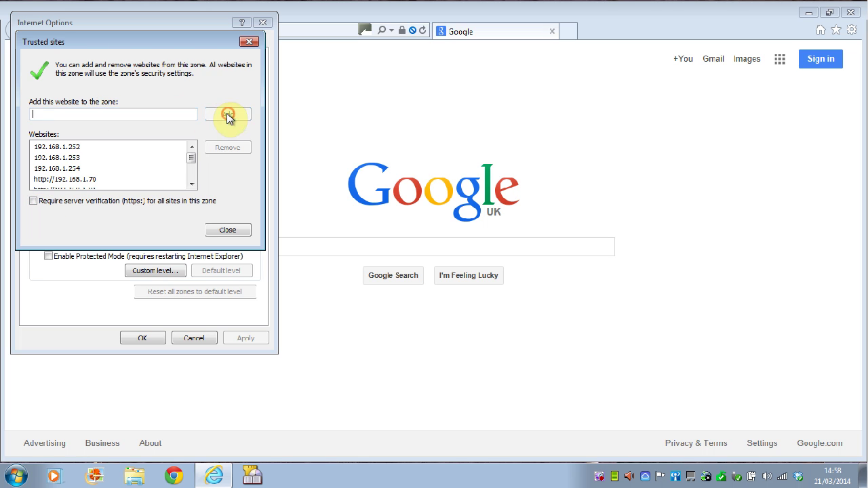
{"action": "left_click", "coordinate": [192, 185]}
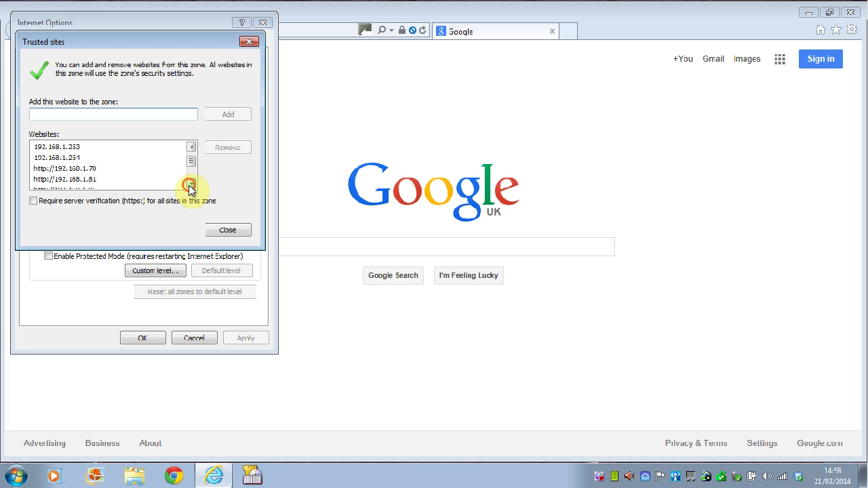
{"action": "left_click", "coordinate": [191, 185]}
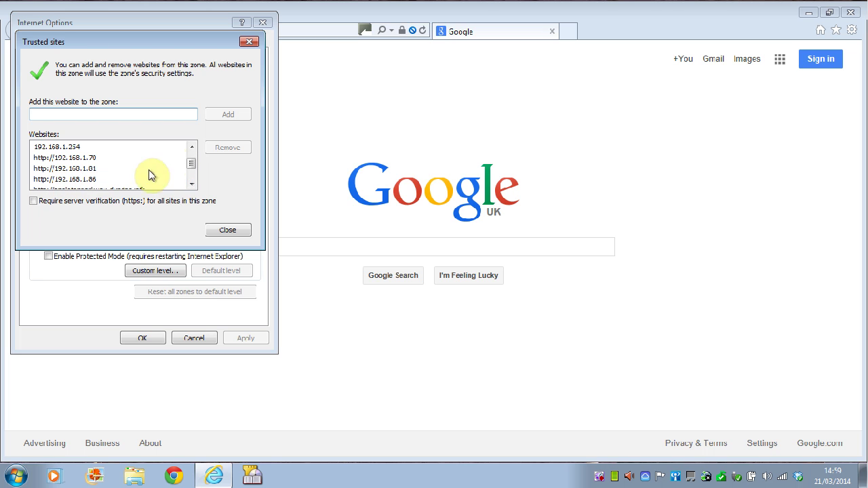
{"action": "left_click", "coordinate": [191, 147]}
{"action": "left_click", "coordinate": [191, 148]}
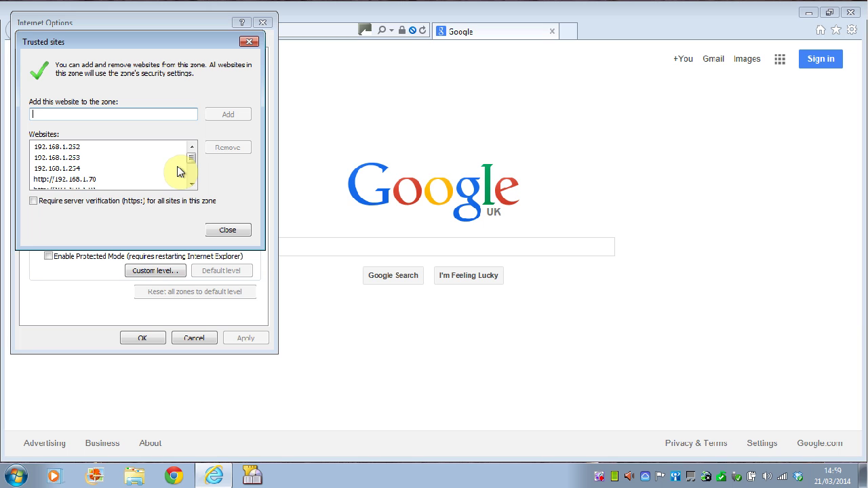
Step: Close the trusted websites list and reselect the Trusted sites zone, shown at Medium
{"action": "left_click", "coordinate": [238, 231]}
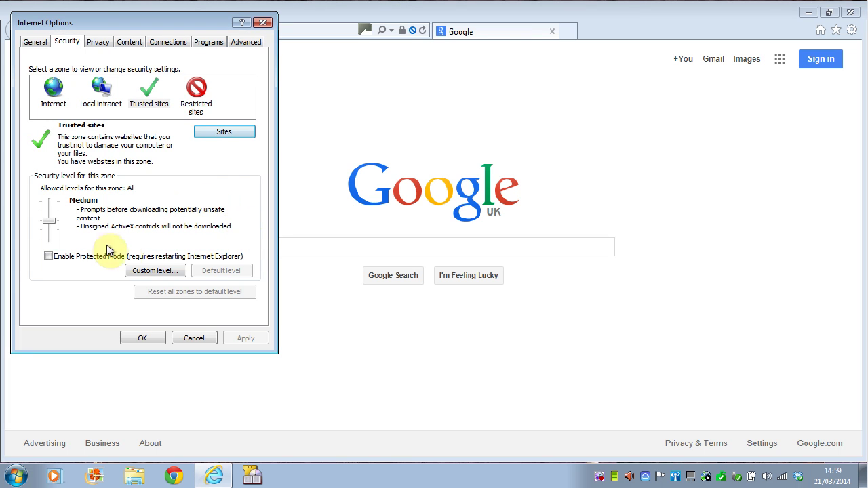
{"action": "left_click", "coordinate": [150, 99]}
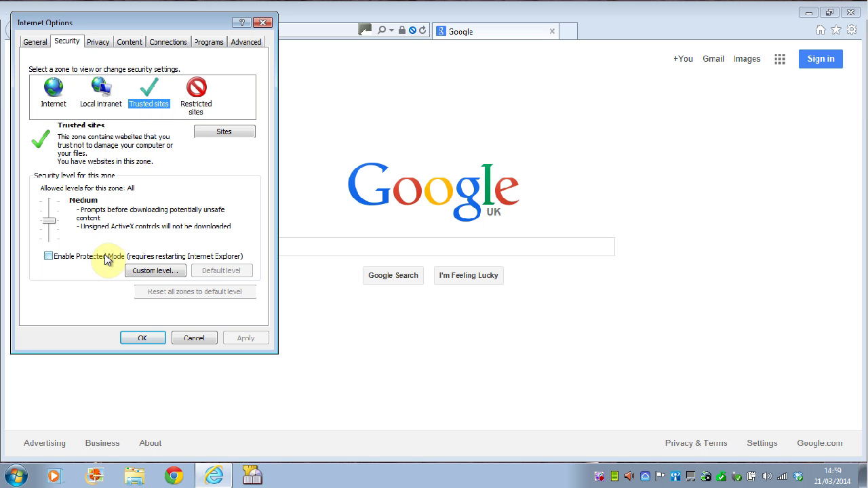
Step: Reset the Trusted sites custom level to Medium-low and confirm
{"action": "left_click", "coordinate": [168, 272]}
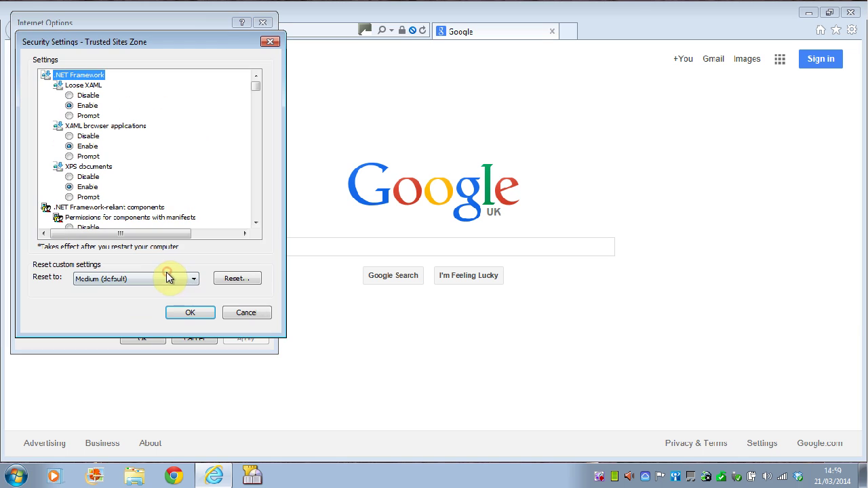
{"action": "left_click", "coordinate": [150, 279]}
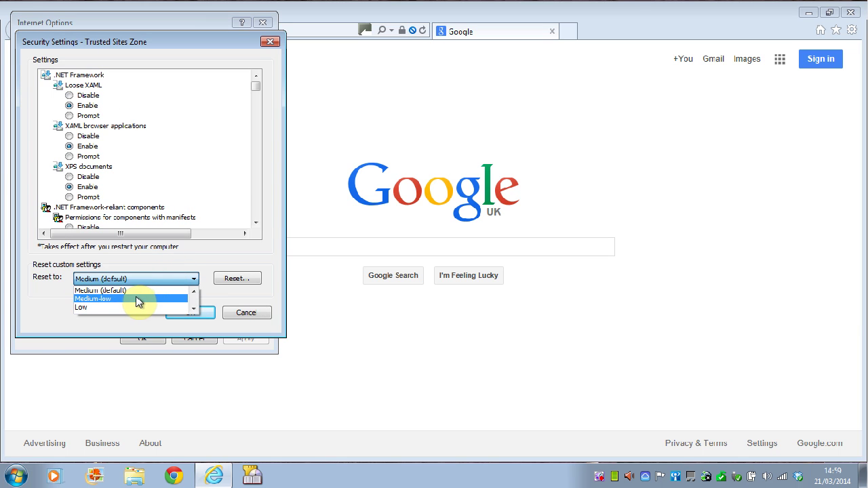
{"action": "left_click", "coordinate": [136, 301]}
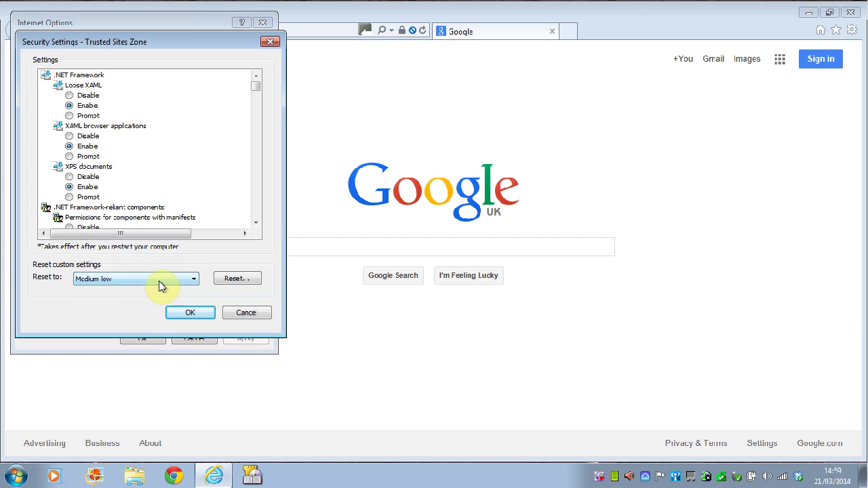
{"action": "left_click", "coordinate": [219, 280]}
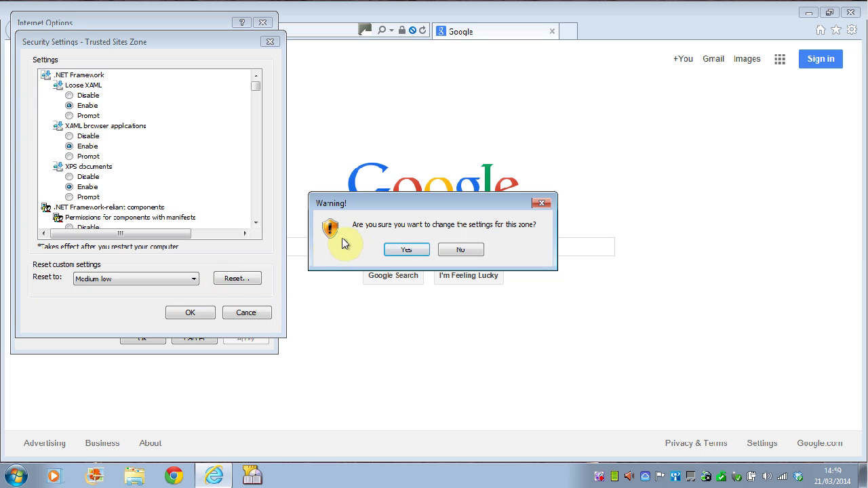
{"action": "left_click", "coordinate": [403, 250]}
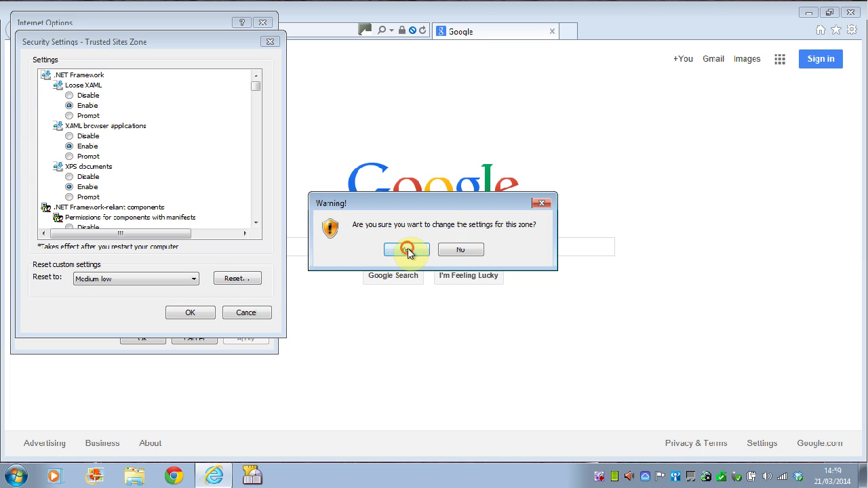
Step: Reselect Medium-low as the reset level and reset the Trusted sites settings again
{"action": "left_click", "coordinate": [121, 286]}
{"action": "left_click", "coordinate": [106, 300]}
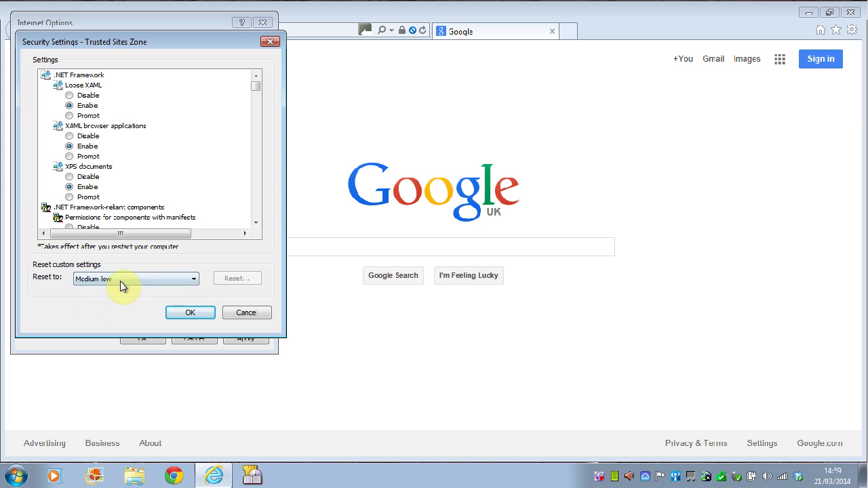
{"action": "left_click", "coordinate": [120, 281]}
{"action": "left_click", "coordinate": [120, 290]}
{"action": "left_click", "coordinate": [120, 281]}
{"action": "left_click", "coordinate": [116, 299]}
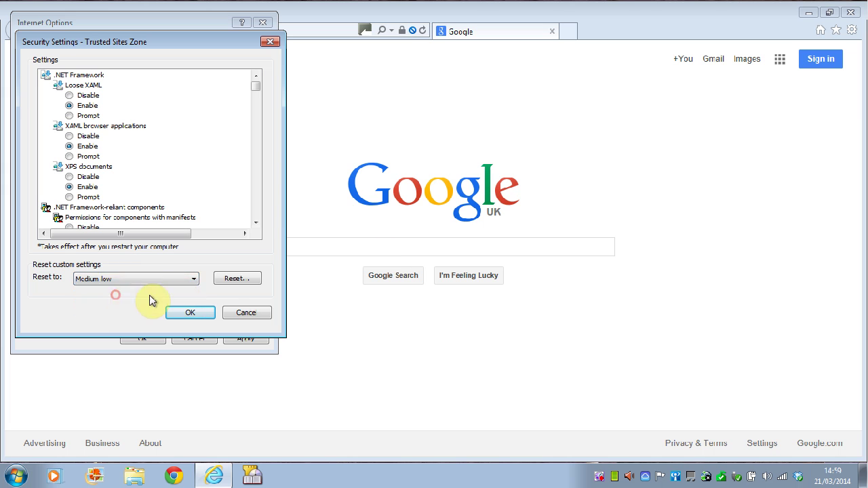
{"action": "left_click", "coordinate": [227, 279]}
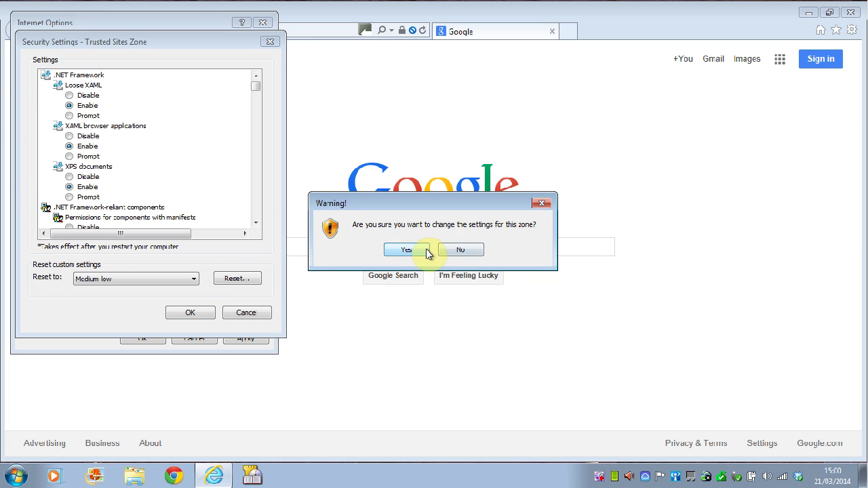
{"action": "left_click", "coordinate": [422, 254]}
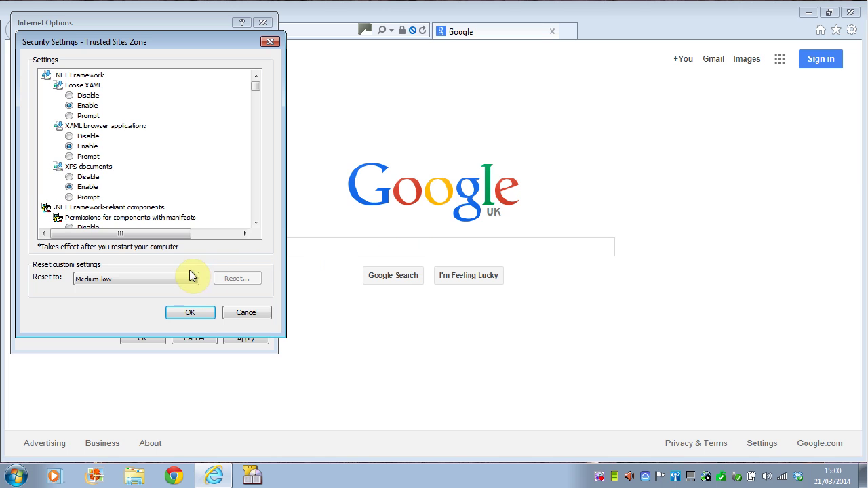
Step: Accept the custom settings, apply the Medium-low Trusted sites level, and close Internet Options
{"action": "left_click", "coordinate": [189, 314]}
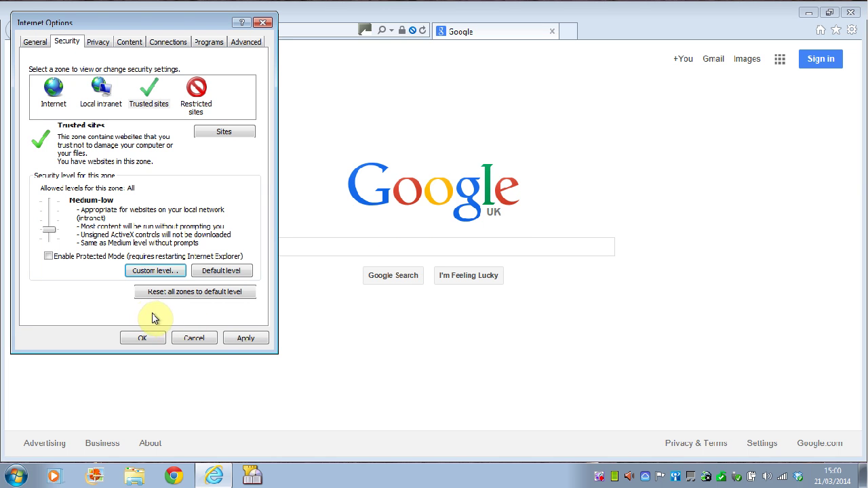
{"action": "left_click", "coordinate": [242, 343]}
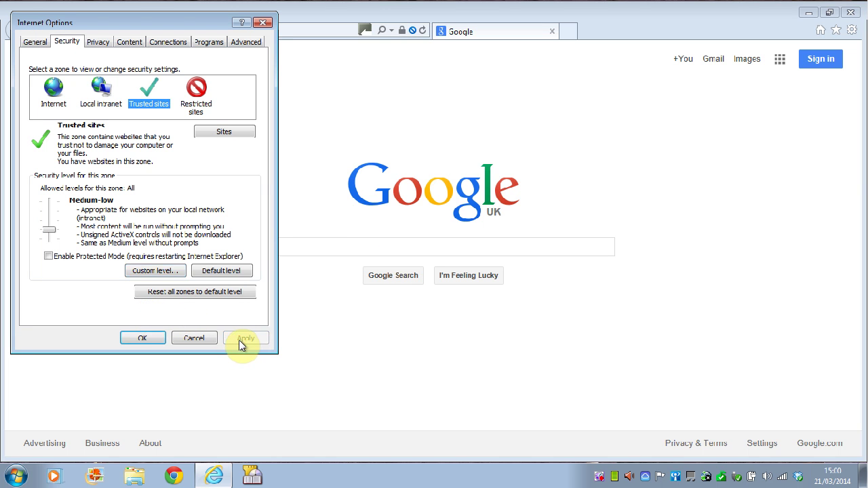
{"action": "left_click", "coordinate": [128, 337]}
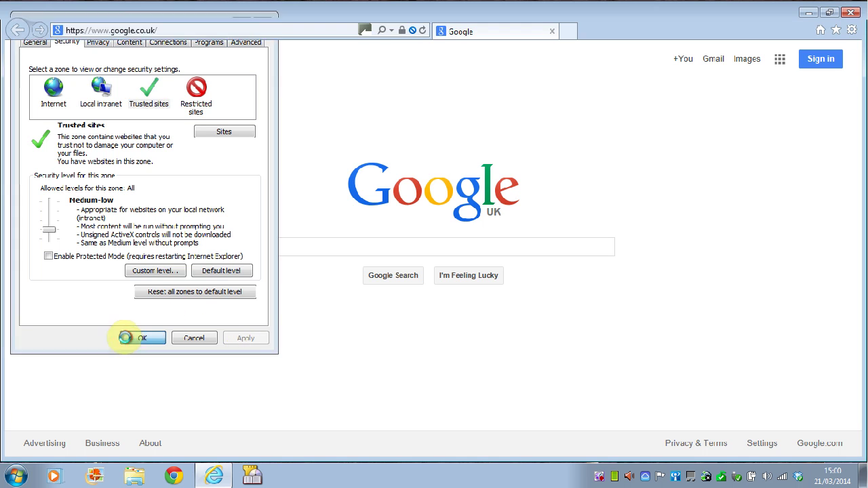
Step: Go to the DVR address 192.168.1.86 in the address bar
{"action": "left_click", "coordinate": [143, 30]}
{"action": "type", "text": "192.168.1"}
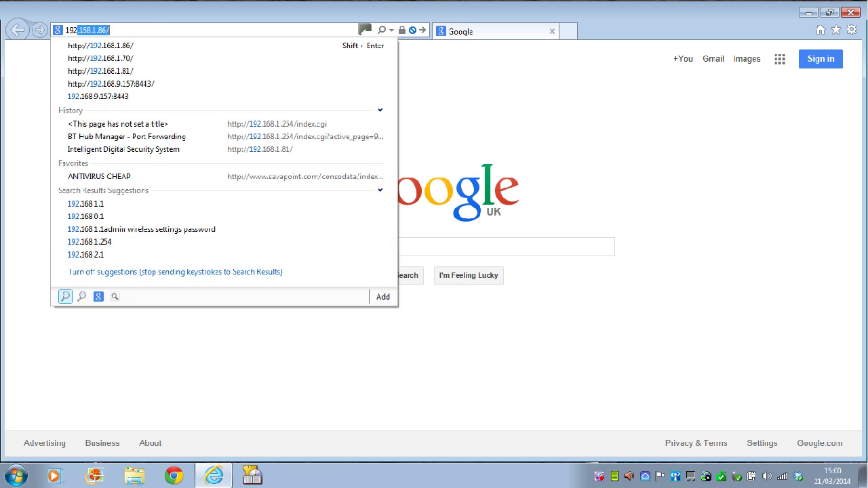
{"action": "type", "text": "."}
{"action": "key", "text": "Return"}
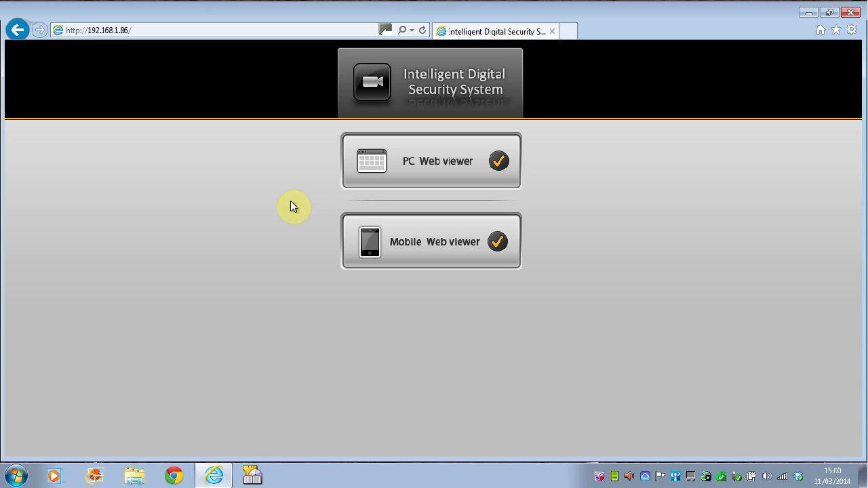
Step: Launch the PC Web viewer and install its DVR viewer add-on from the Security Warning
{"action": "left_click", "coordinate": [432, 175]}
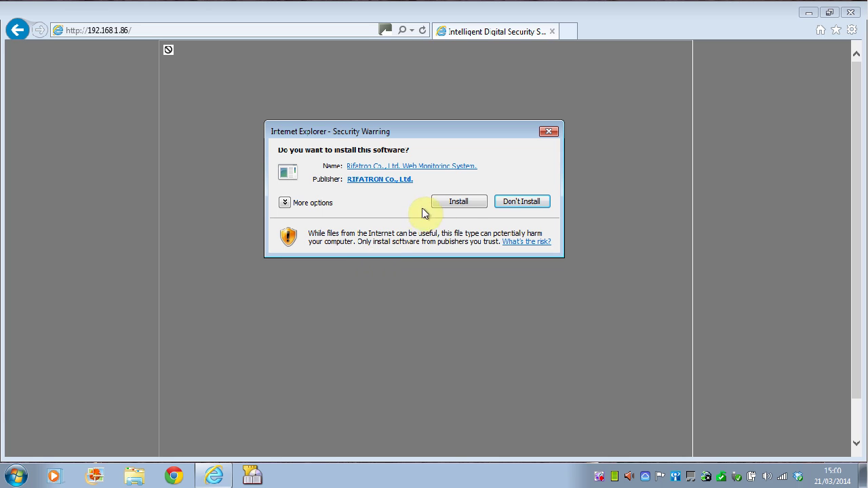
{"action": "left_click", "coordinate": [460, 206]}
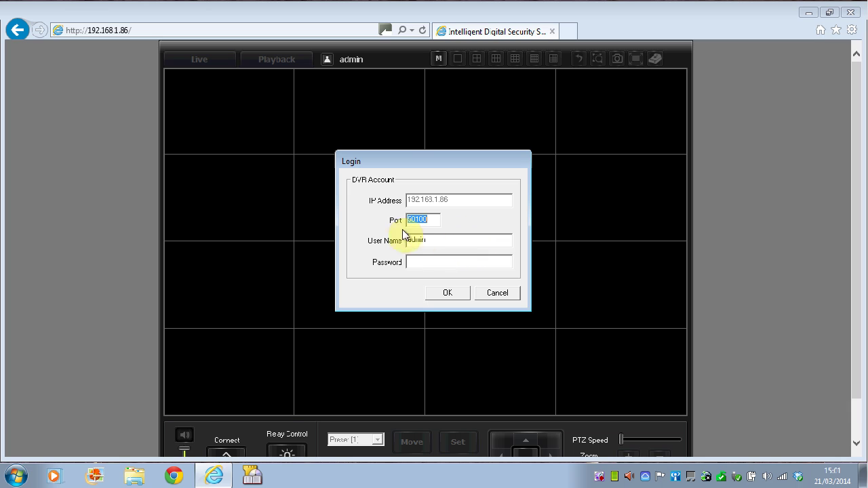
Step: Enter the DVR login password and submit it so channel 1 streams live
{"action": "left_click", "coordinate": [411, 261]}
{"action": "type", "text": "1"}
{"action": "double_click", "coordinate": [419, 271]}
{"action": "key", "text": "Return"}
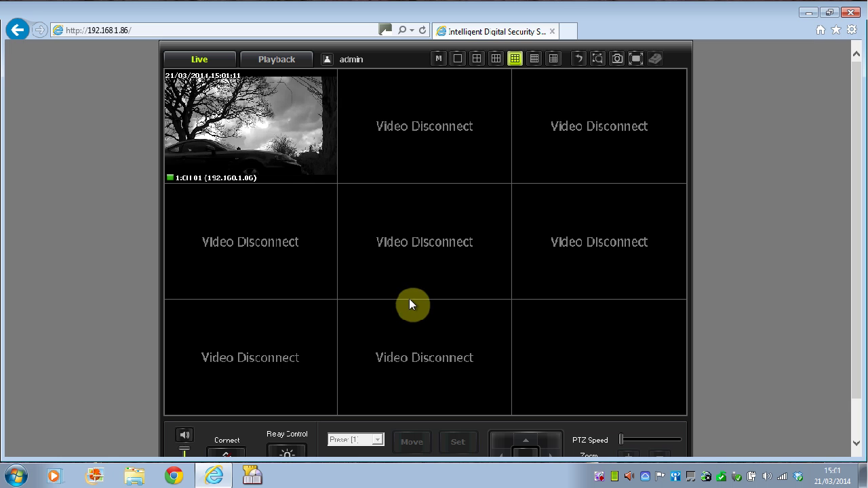
{"action": "left_click", "coordinate": [851, 30]}
{"action": "left_click", "coordinate": [746, 197]}
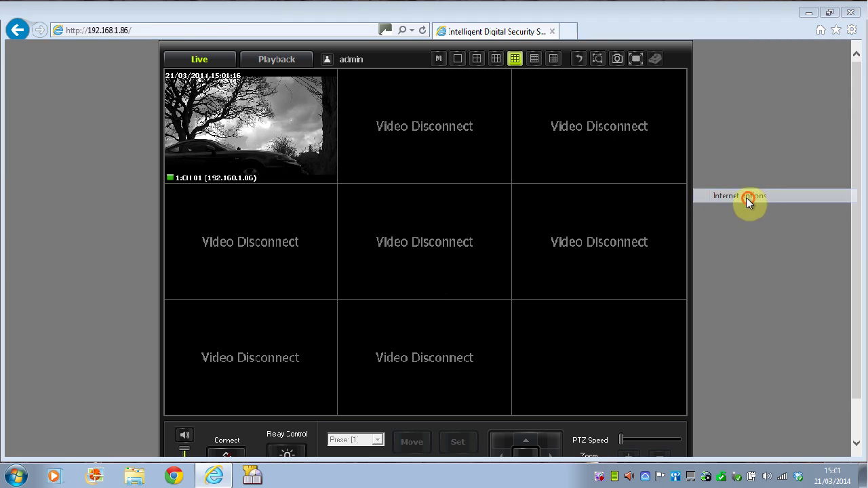
{"action": "left_click", "coordinate": [98, 42]}
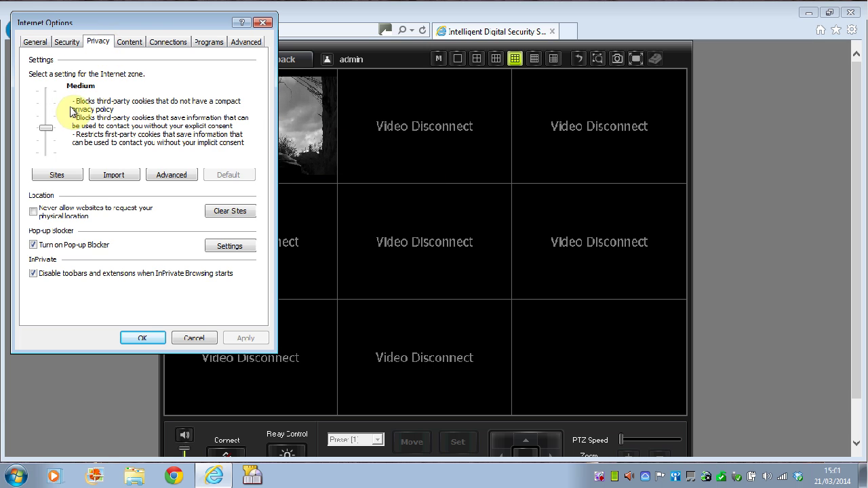
{"action": "left_click", "coordinate": [68, 41]}
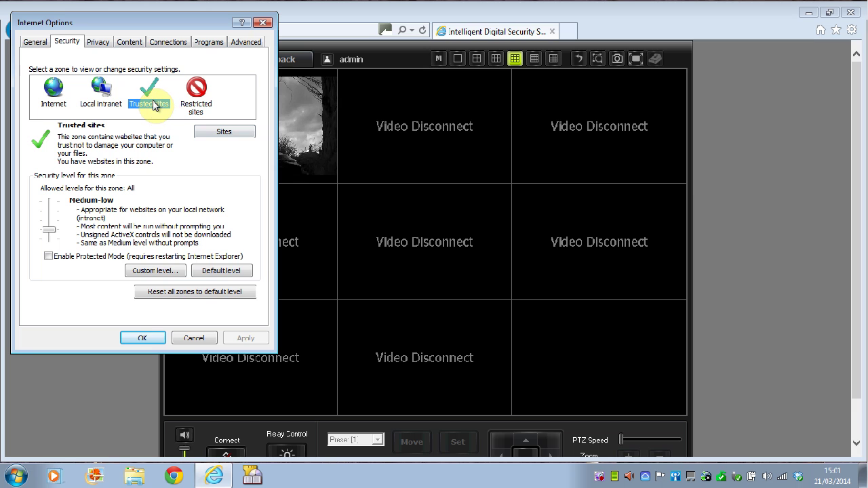
{"action": "left_click", "coordinate": [108, 105]}
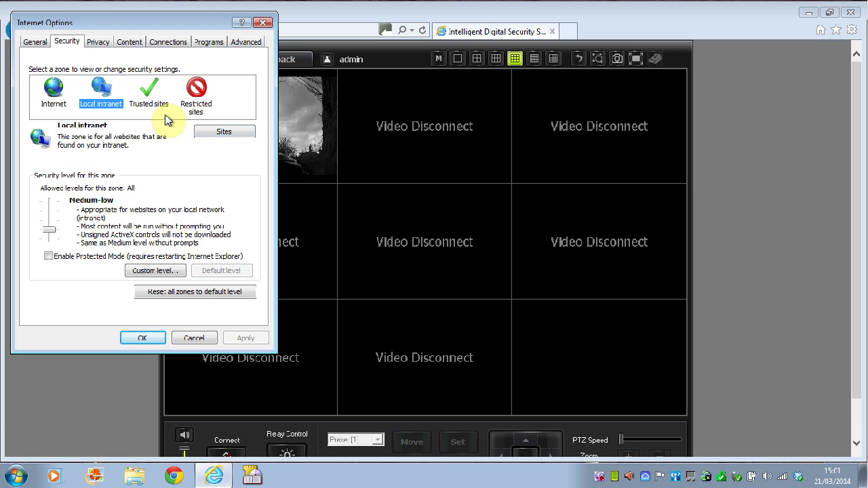
{"action": "left_click", "coordinate": [149, 94]}
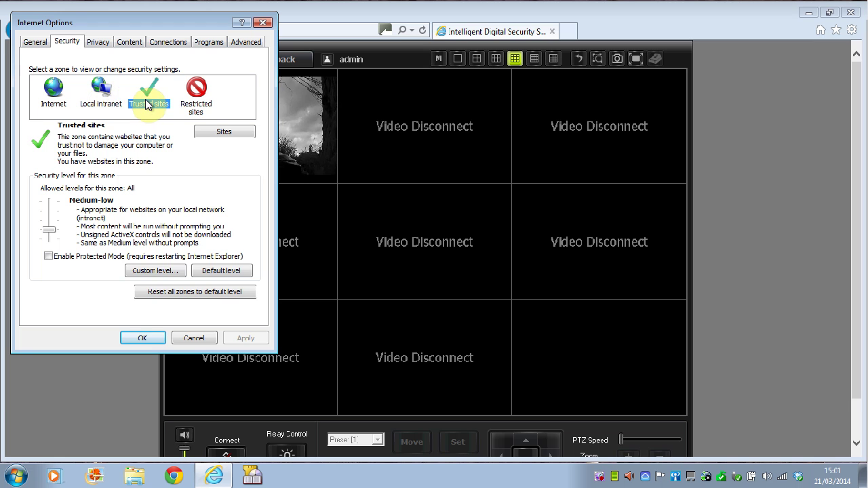
{"action": "left_click", "coordinate": [99, 94]}
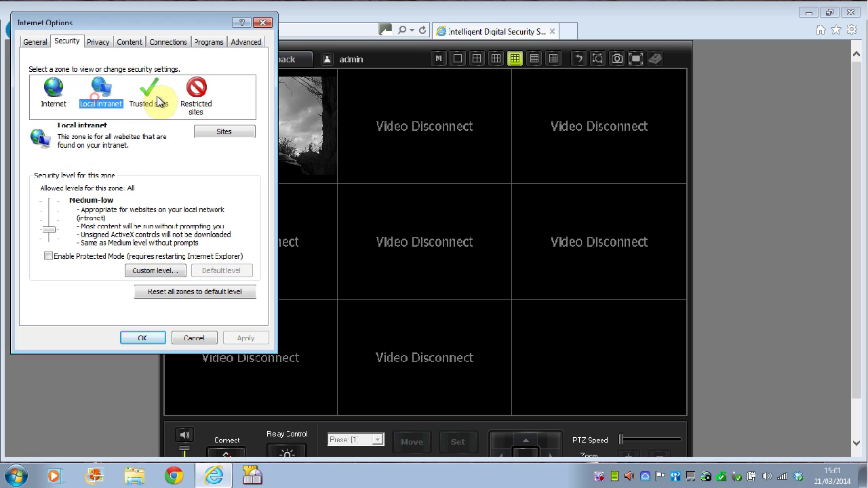
{"action": "left_click", "coordinate": [157, 100]}
{"action": "left_click", "coordinate": [103, 94]}
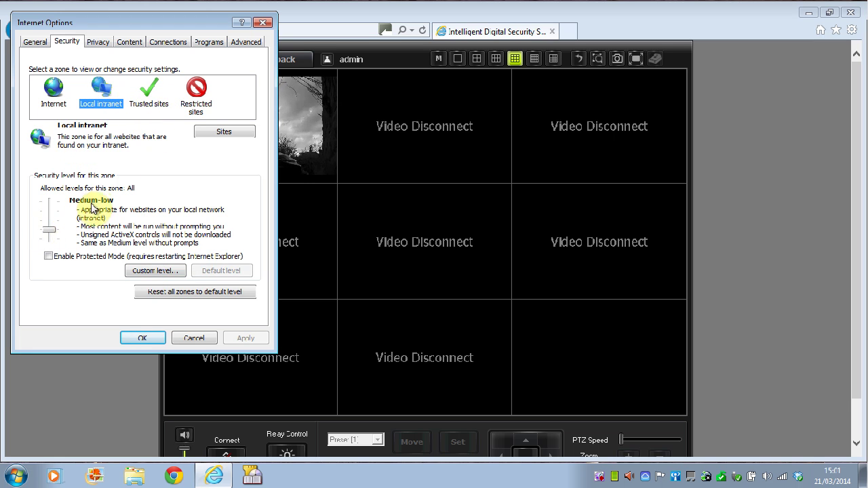
{"action": "left_click", "coordinate": [51, 94]}
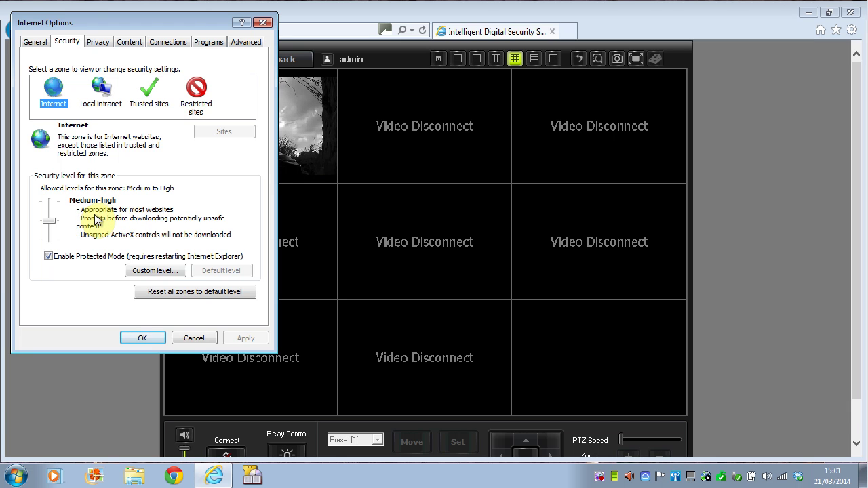
{"action": "left_click", "coordinate": [142, 337]}
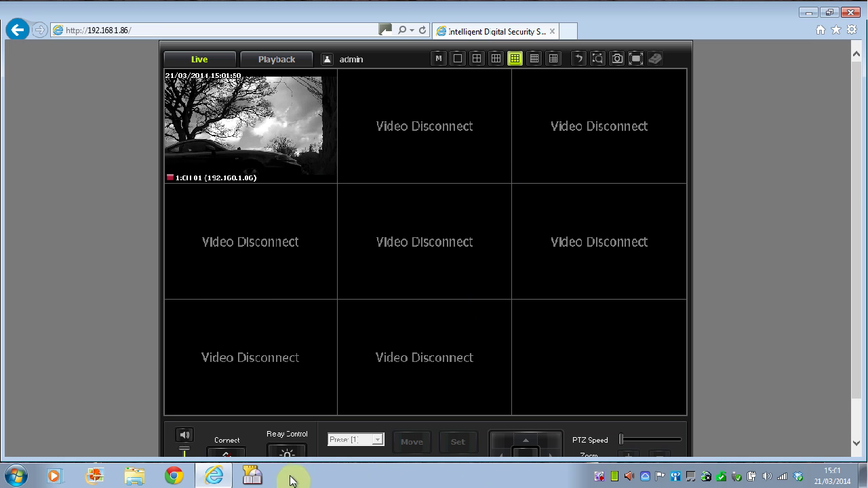
{"action": "right_click", "coordinate": [599, 476]}
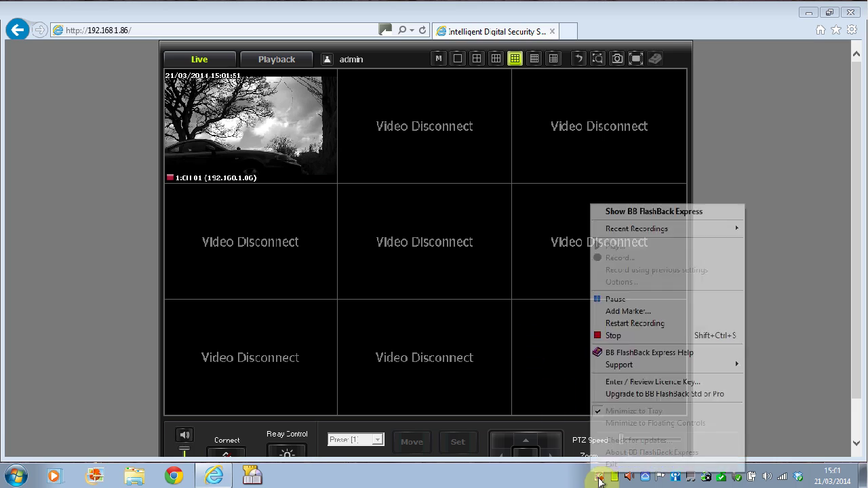